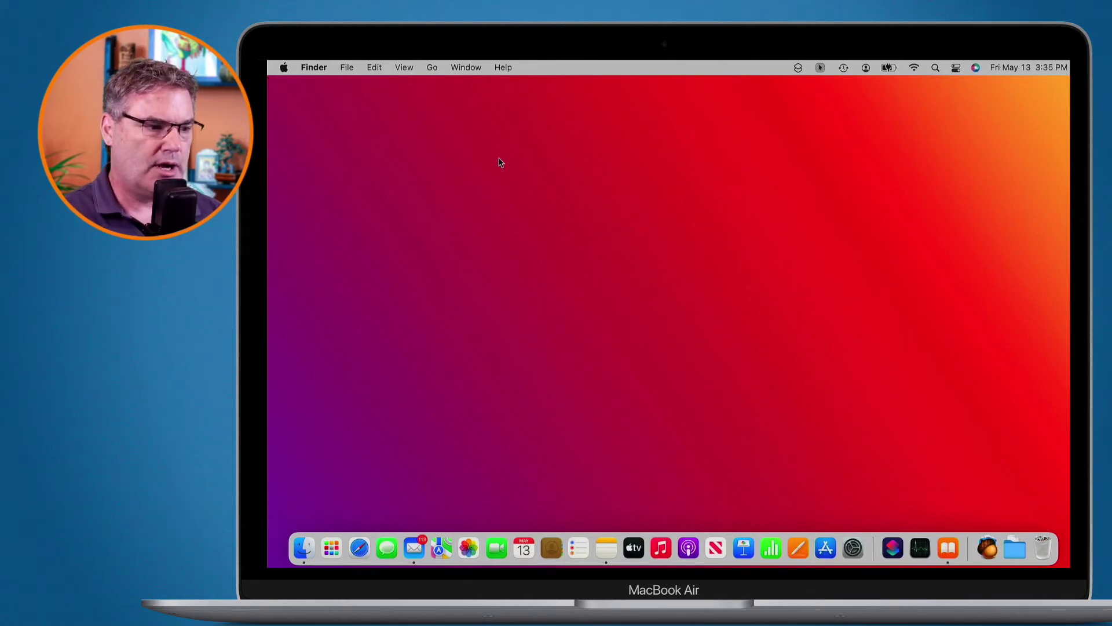
- Check the macOS version and hardware overview in About This Mac, and close it
{"action": "left_click", "coordinate": [283, 69]}
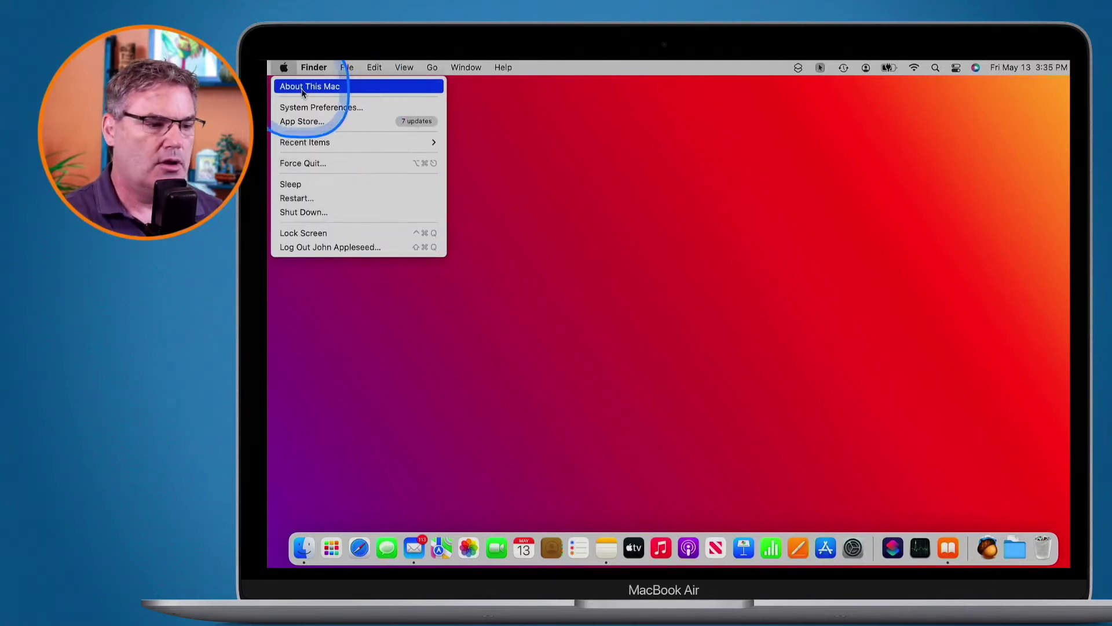
{"action": "left_click", "coordinate": [302, 88]}
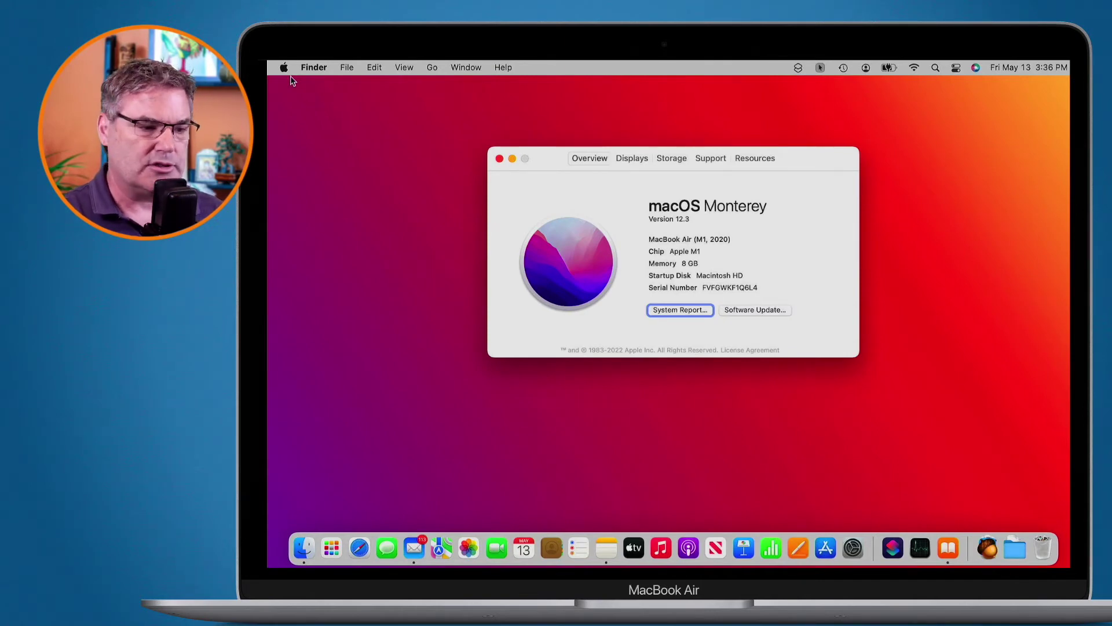
{"action": "left_click", "coordinate": [499, 158]}
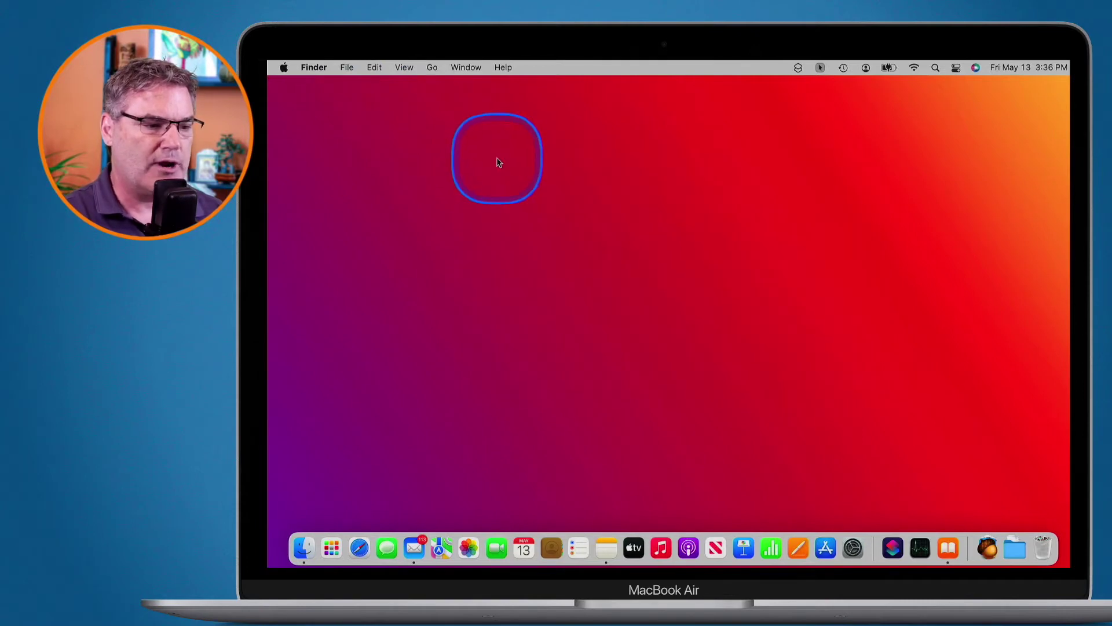
- Open the Zoom settings under Accessibility in System Preferences
{"action": "left_click", "coordinate": [284, 68]}
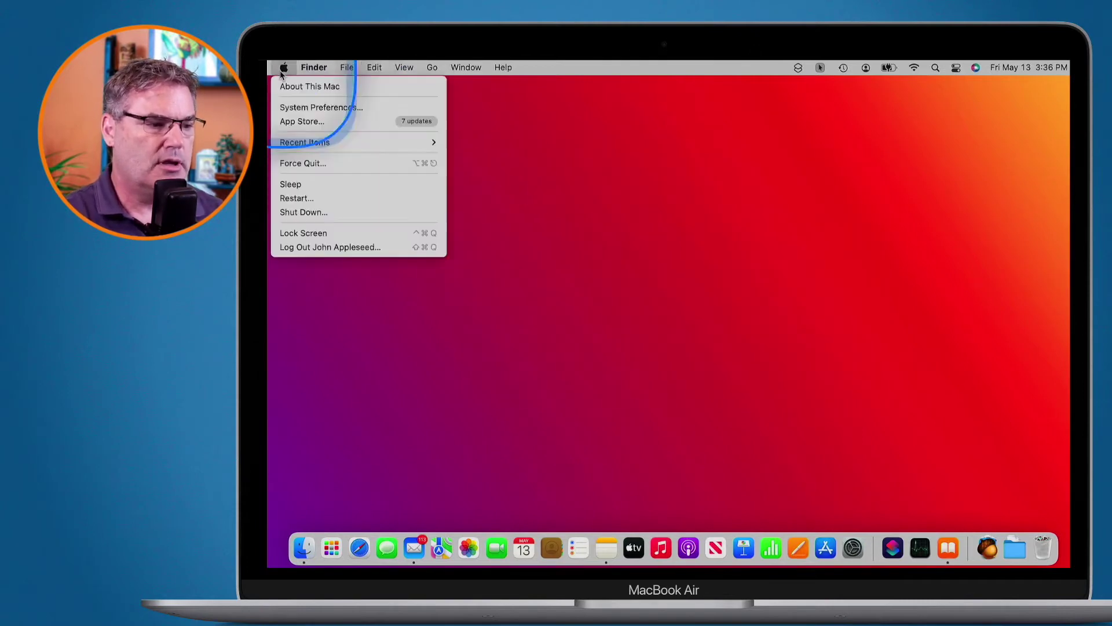
{"action": "left_click", "coordinate": [314, 106]}
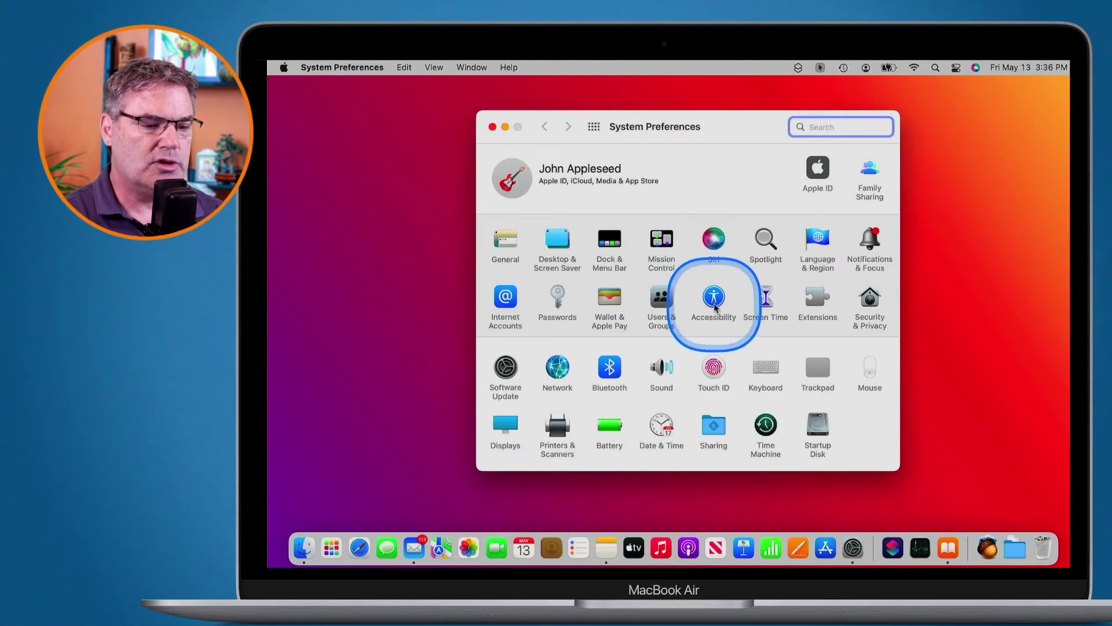
{"action": "left_click", "coordinate": [715, 301]}
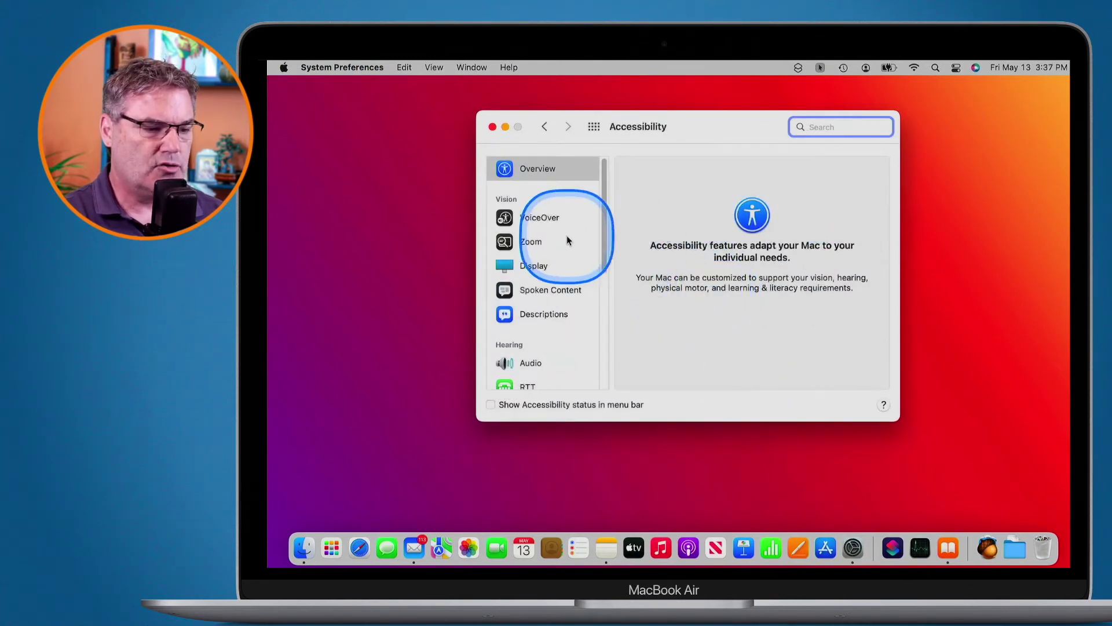
{"action": "left_click", "coordinate": [526, 245]}
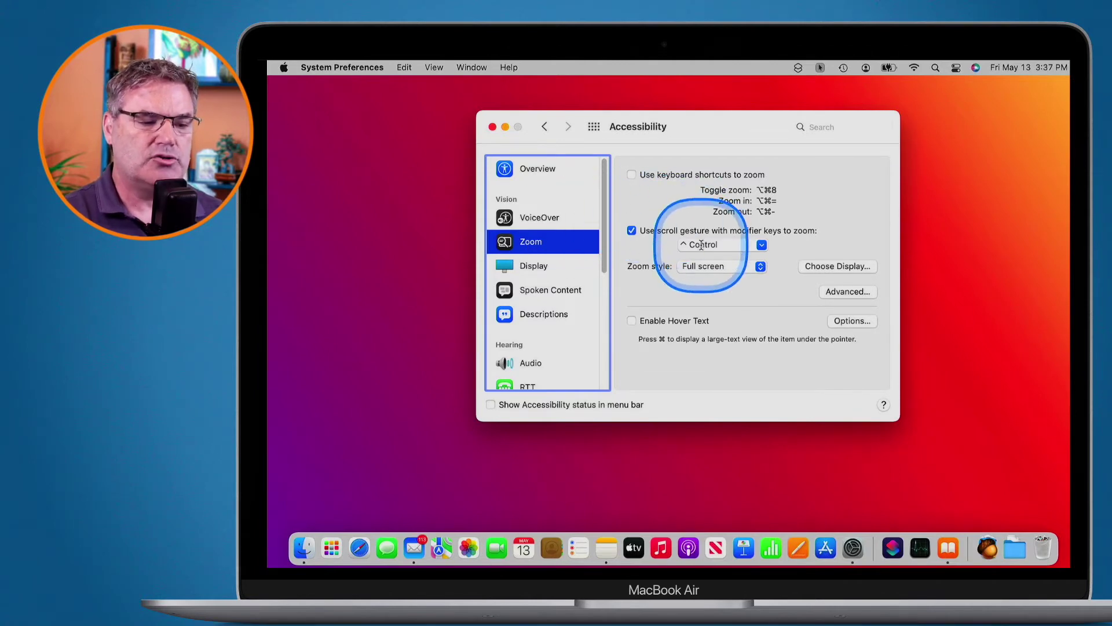
- Test the Control scroll gesture by magnifying the full screen and returning it to normal size
{"action": "key", "text": "ctrl+alt+m"}
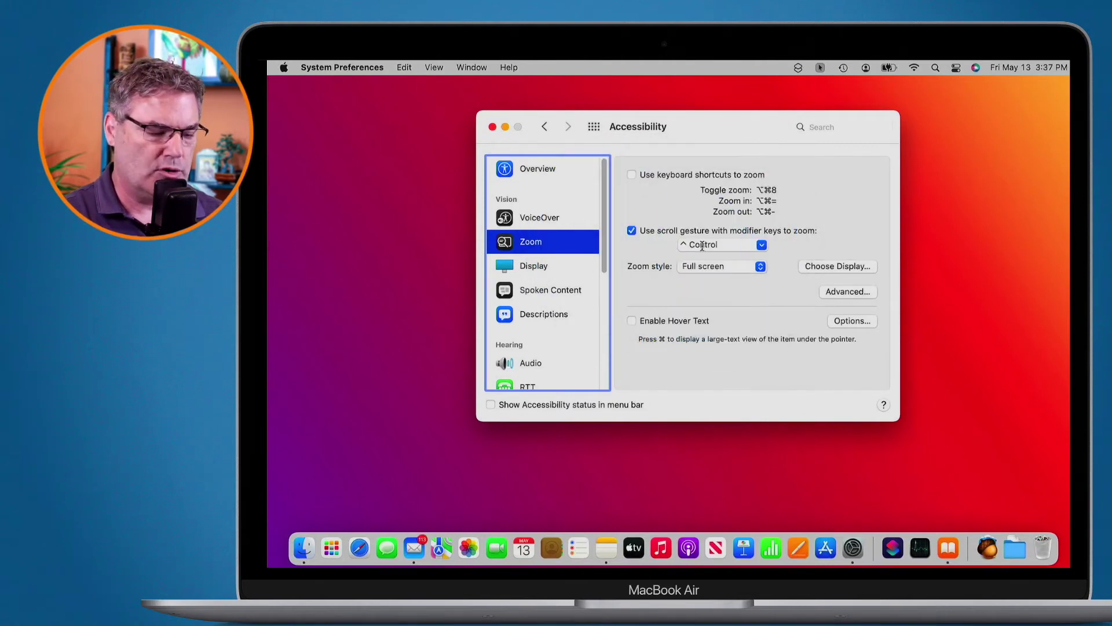
{"action": "scroll", "coordinate": [702, 246], "scroll_direction": "up", "scroll_amount": 4}
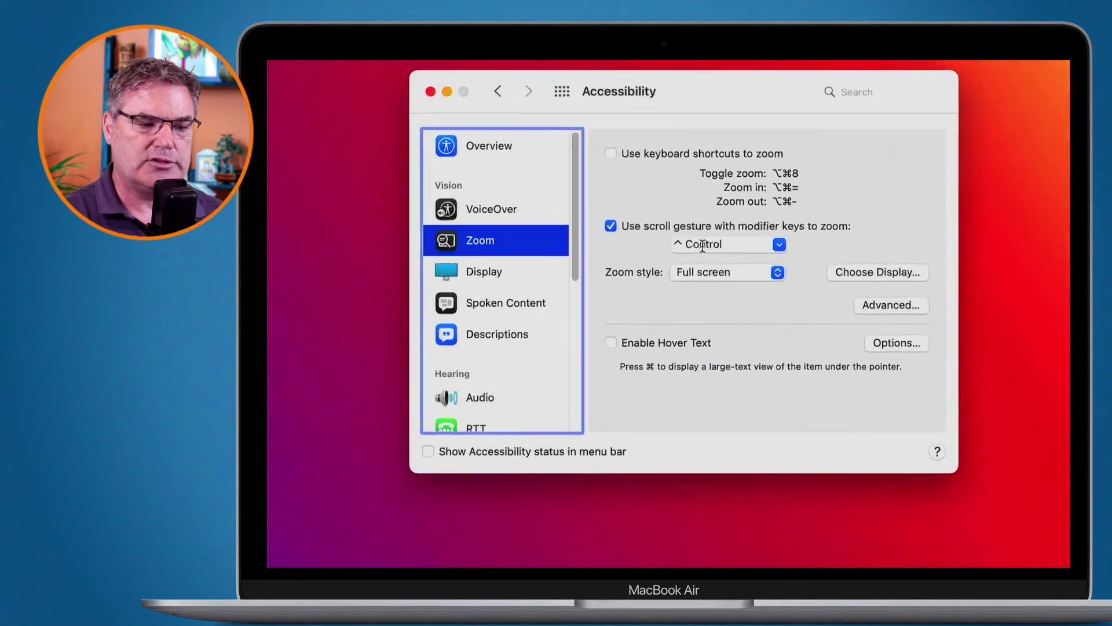
{"action": "scroll", "coordinate": [702, 246], "scroll_direction": "down", "scroll_amount": 3}
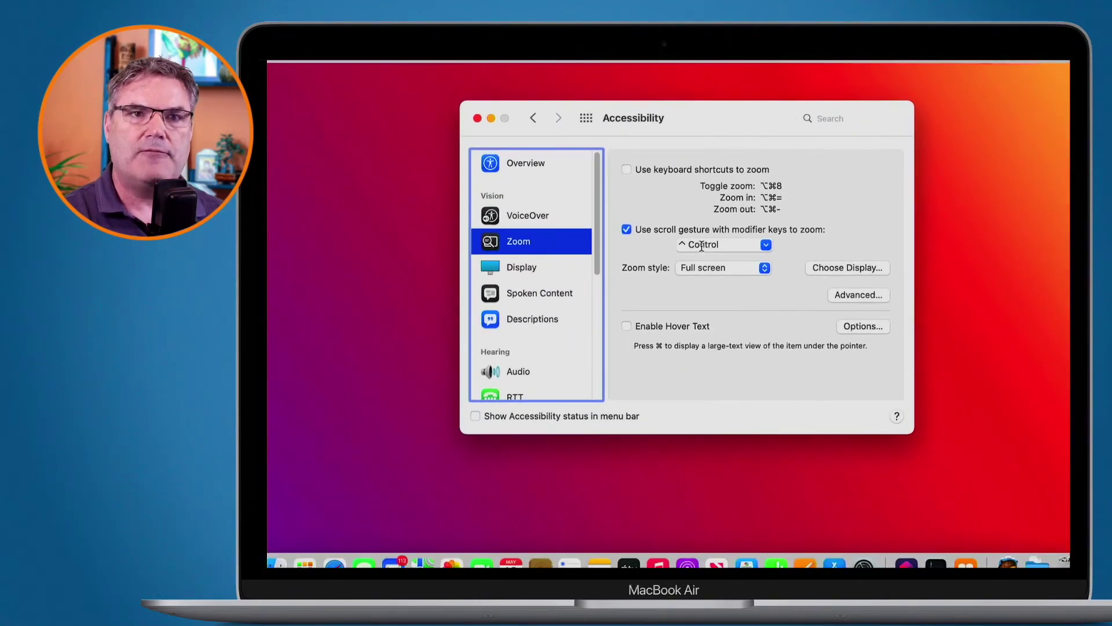
{"action": "scroll", "coordinate": [702, 246], "scroll_direction": "down", "scroll_amount": 2}
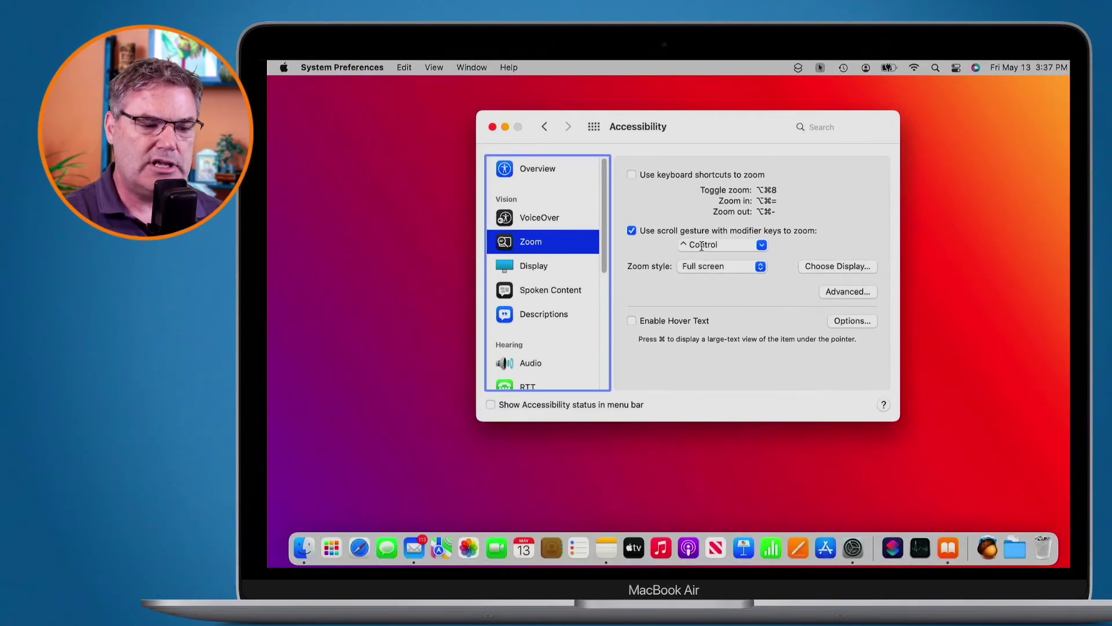
- Switch the scroll-gesture modifier to Option and back to Control, and test the full-screen zoom in and out
{"action": "key", "text": "Tab"}
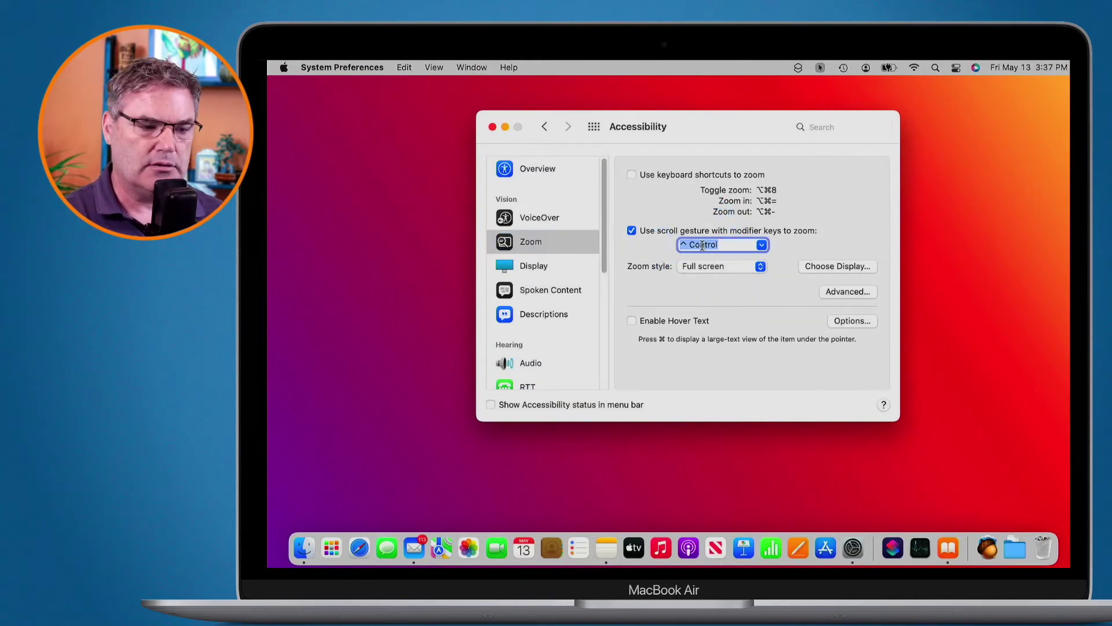
{"action": "key", "text": "Down"}
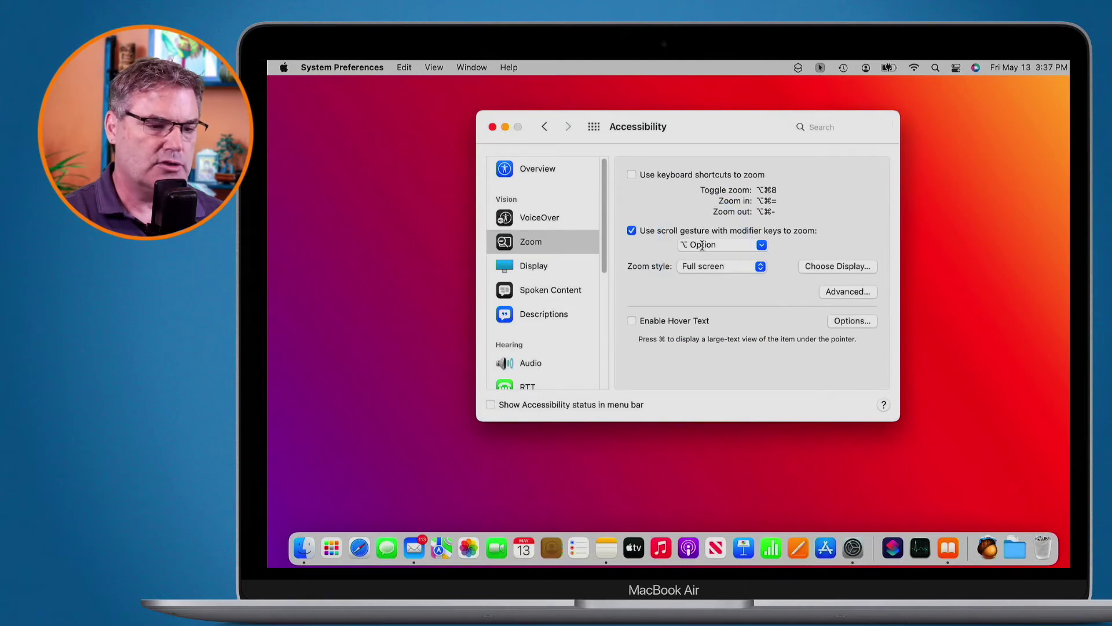
{"action": "left_click", "coordinate": [703, 246]}
{"action": "key", "text": "ctrl"}
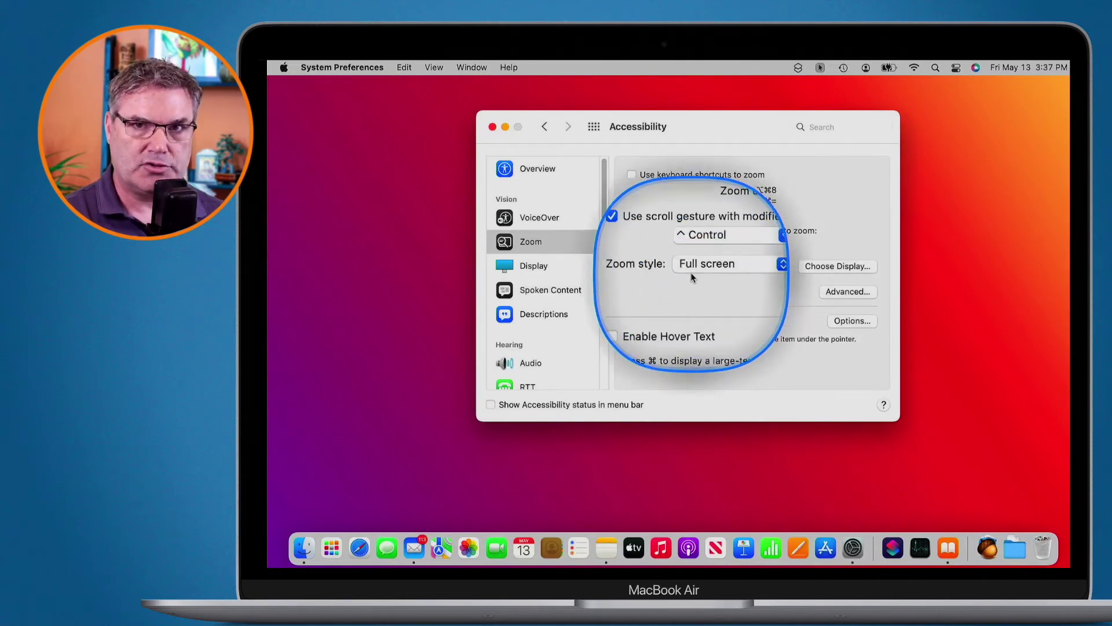
{"action": "scroll", "coordinate": [691, 272], "scroll_direction": "up", "scroll_amount": 8}
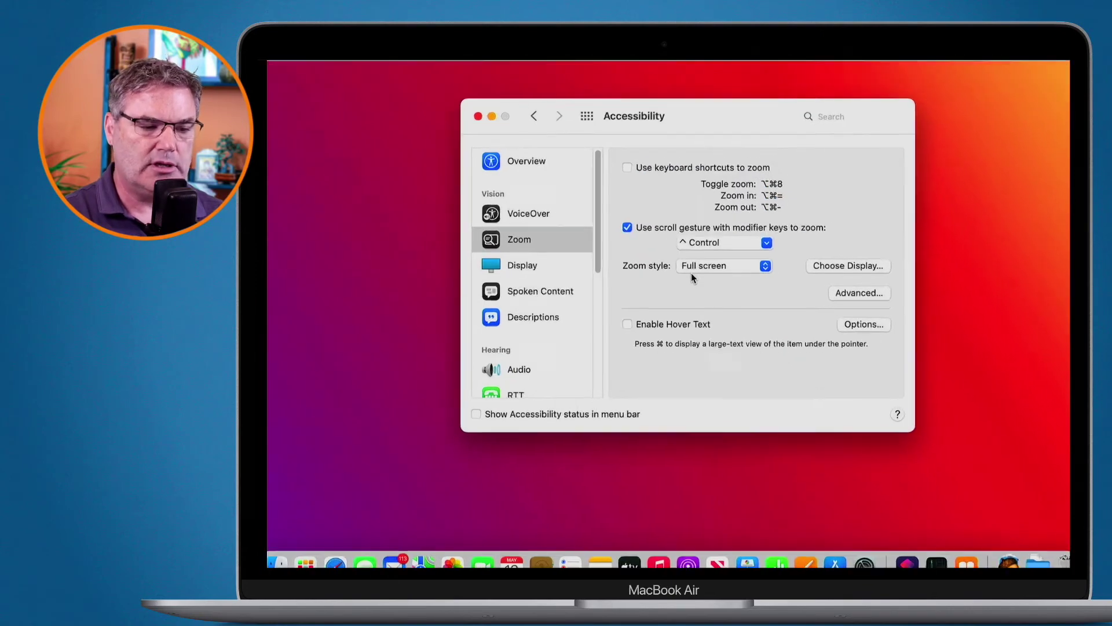
{"action": "scroll", "coordinate": [691, 273], "scroll_direction": "down", "scroll_amount": 8}
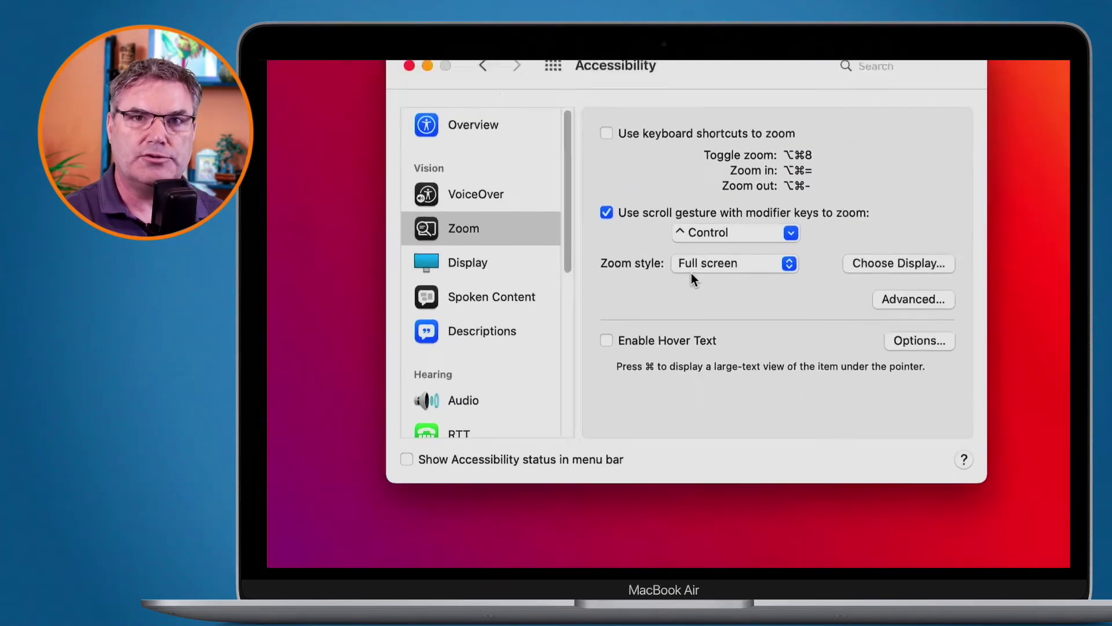
- Set the zoom style to Split screen and test magnifying and restoring the view several times
{"action": "left_click", "coordinate": [691, 269]}
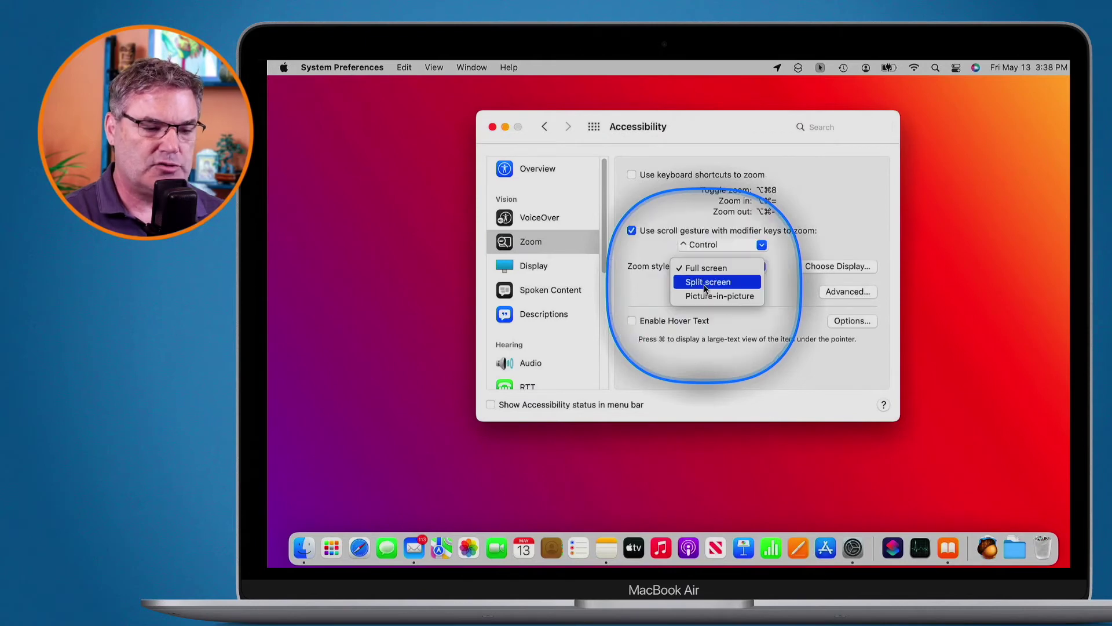
{"action": "left_click", "coordinate": [705, 284]}
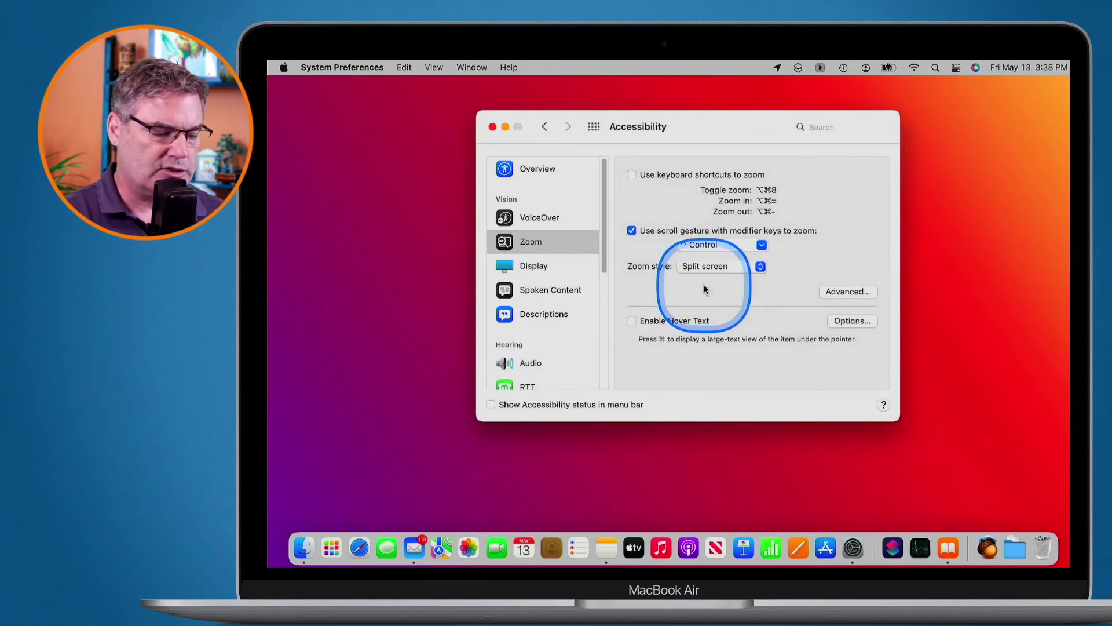
{"action": "scroll", "coordinate": [704, 288], "scroll_direction": "up", "scroll_amount": 2, "text": "ctrl"}
{"action": "scroll", "coordinate": [704, 288], "scroll_direction": "down", "scroll_amount": 2, "text": "ctrl"}
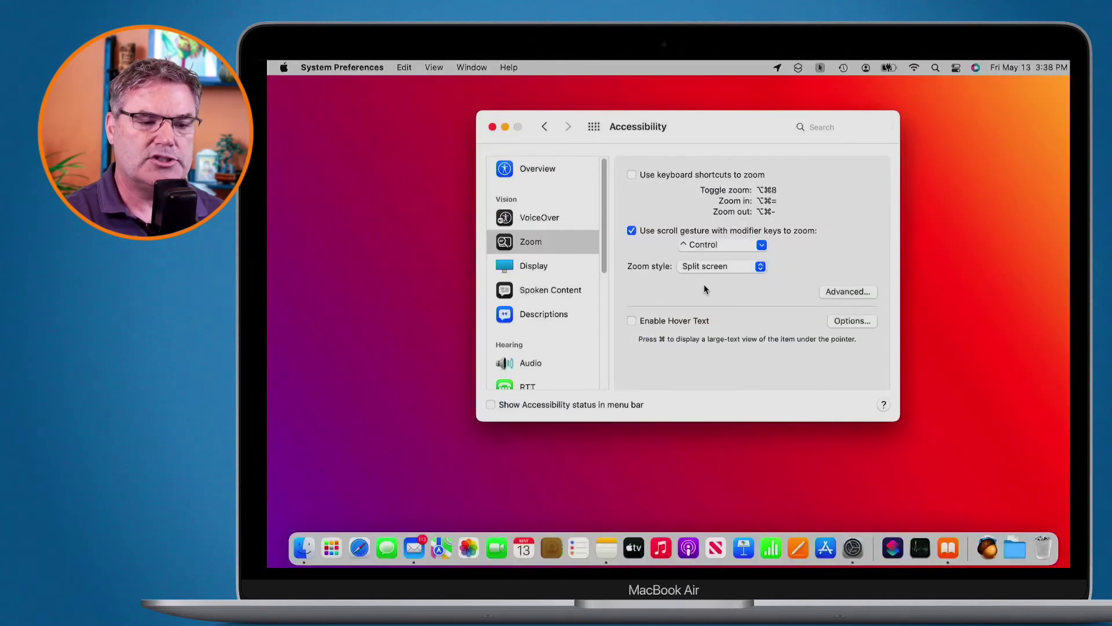
{"action": "scroll", "coordinate": [703, 288], "scroll_direction": "up", "scroll_amount": 2, "text": "ctrl"}
{"action": "scroll", "coordinate": [704, 381], "scroll_direction": "up", "scroll_amount": 1, "text": "ctrl"}
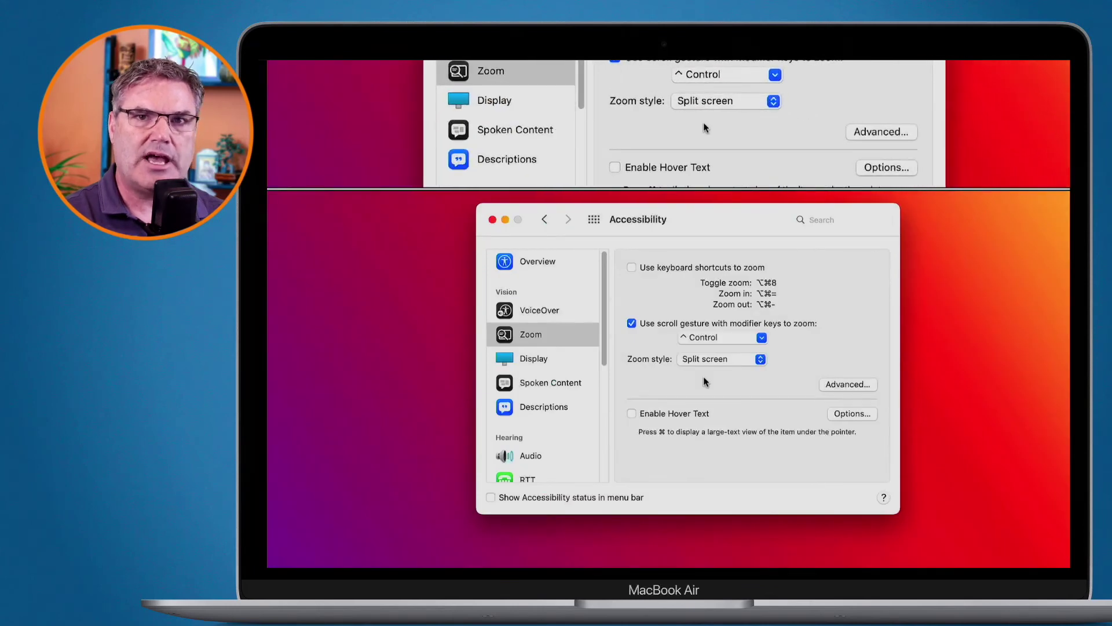
{"action": "scroll", "coordinate": [705, 381], "scroll_direction": "down", "scroll_amount": 2, "text": "ctrl"}
{"action": "scroll", "coordinate": [705, 381], "scroll_direction": "up", "scroll_amount": 2, "text": "ctrl"}
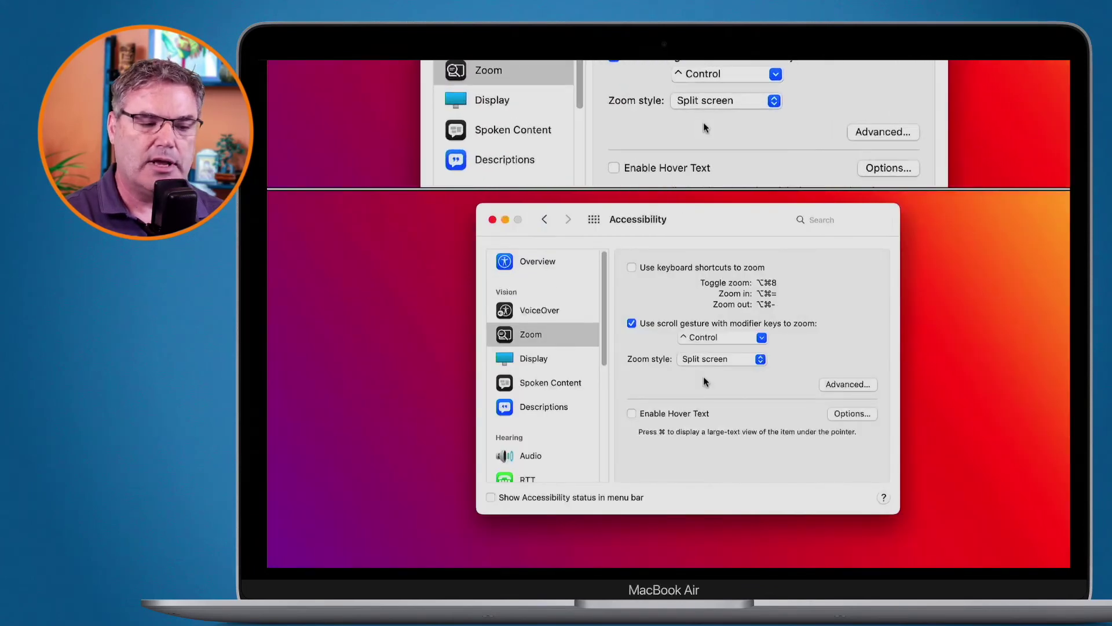
{"action": "scroll", "coordinate": [705, 380], "scroll_direction": "down", "scroll_amount": 2, "text": "ctrl"}
{"action": "scroll", "coordinate": [705, 381], "scroll_direction": "up", "scroll_amount": 2, "text": "ctrl"}
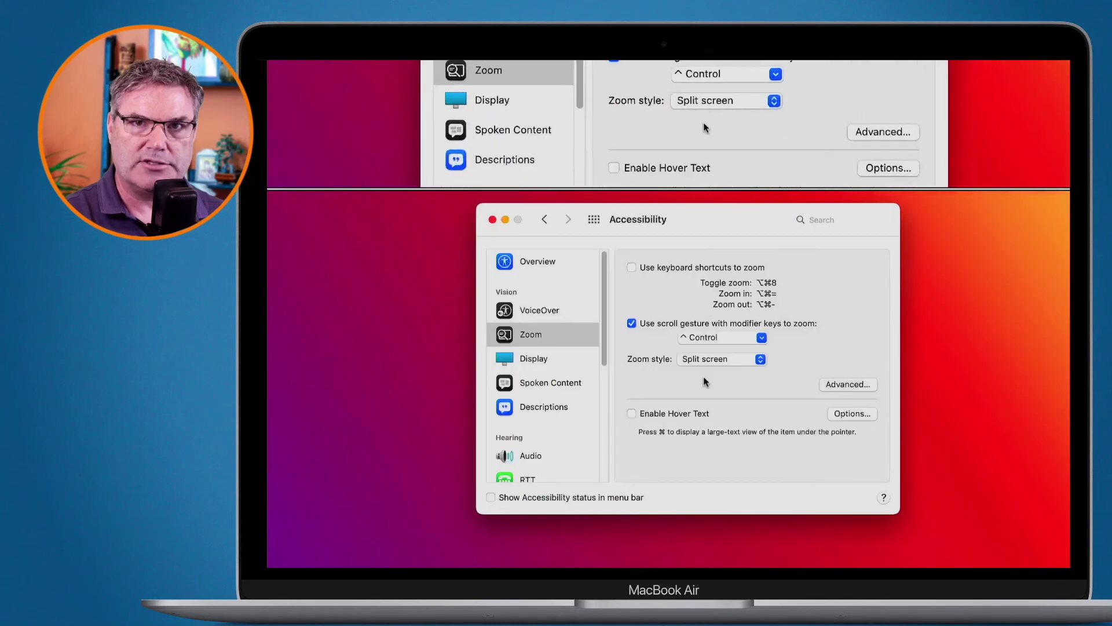
{"action": "scroll", "coordinate": [703, 376], "scroll_direction": "down", "scroll_amount": 2, "text": "ctrl"}
- Set the zoom style to Picture-in-picture and test magnifying the Zoom style setting and the Accessibility feature list
{"action": "left_click", "coordinate": [699, 265]}
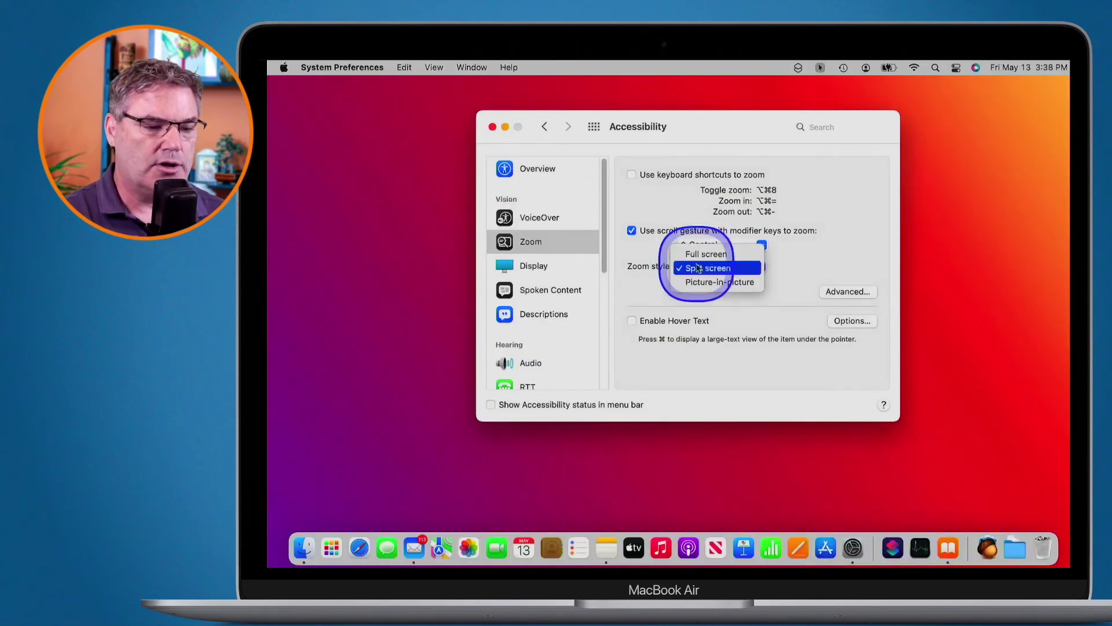
{"action": "left_click", "coordinate": [704, 282]}
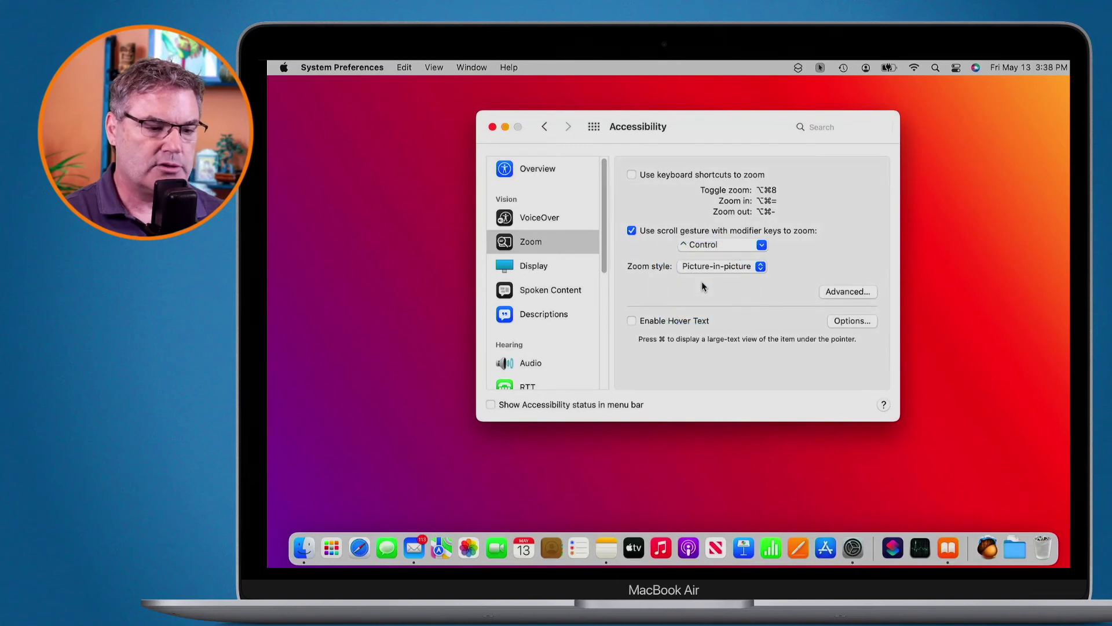
{"action": "scroll", "coordinate": [702, 281], "scroll_direction": "up", "scroll_amount": 5, "text": "ctrl"}
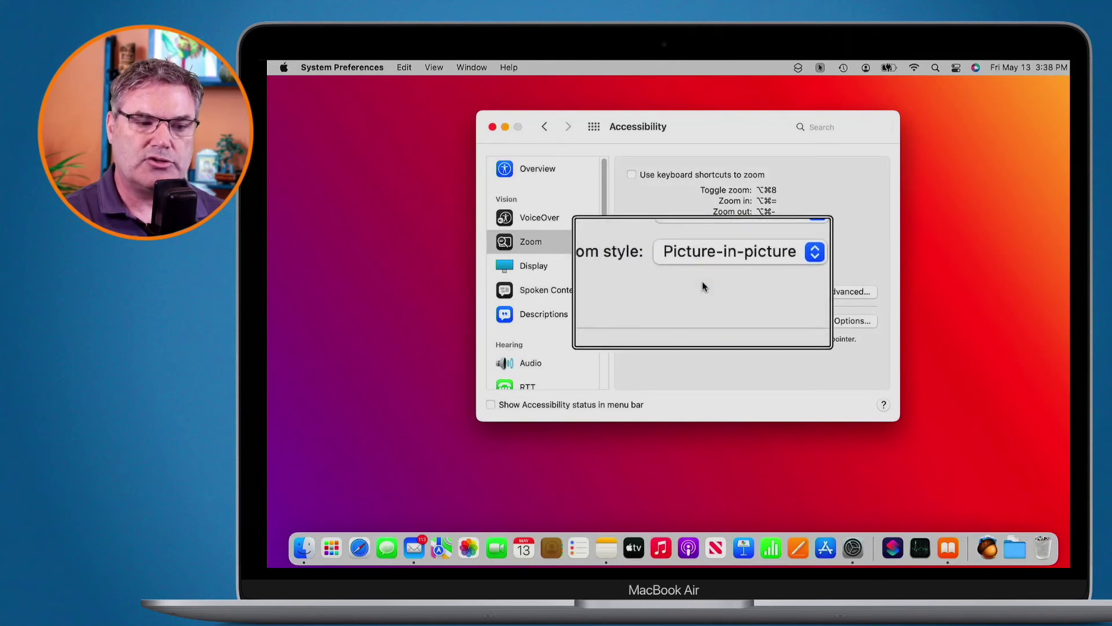
{"action": "scroll", "coordinate": [702, 280], "scroll_direction": "up", "scroll_amount": 1, "text": "ctrl"}
{"action": "scroll", "coordinate": [703, 280], "scroll_direction": "down", "scroll_amount": 6, "text": "ctrl"}
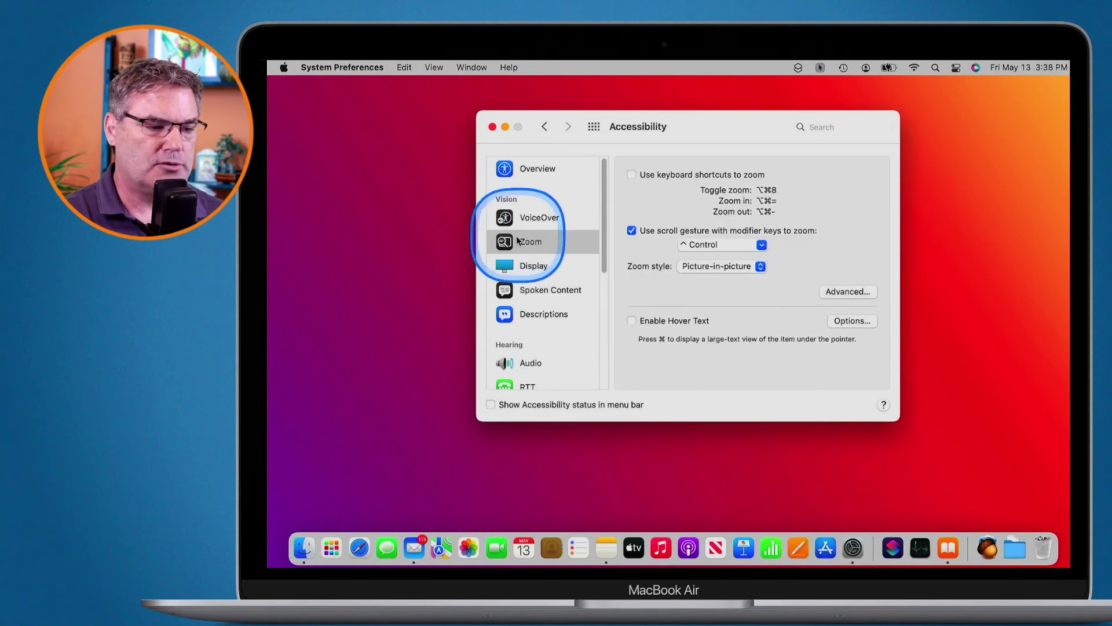
{"action": "scroll", "coordinate": [517, 242], "scroll_direction": "up", "scroll_amount": 5, "text": "ctrl"}
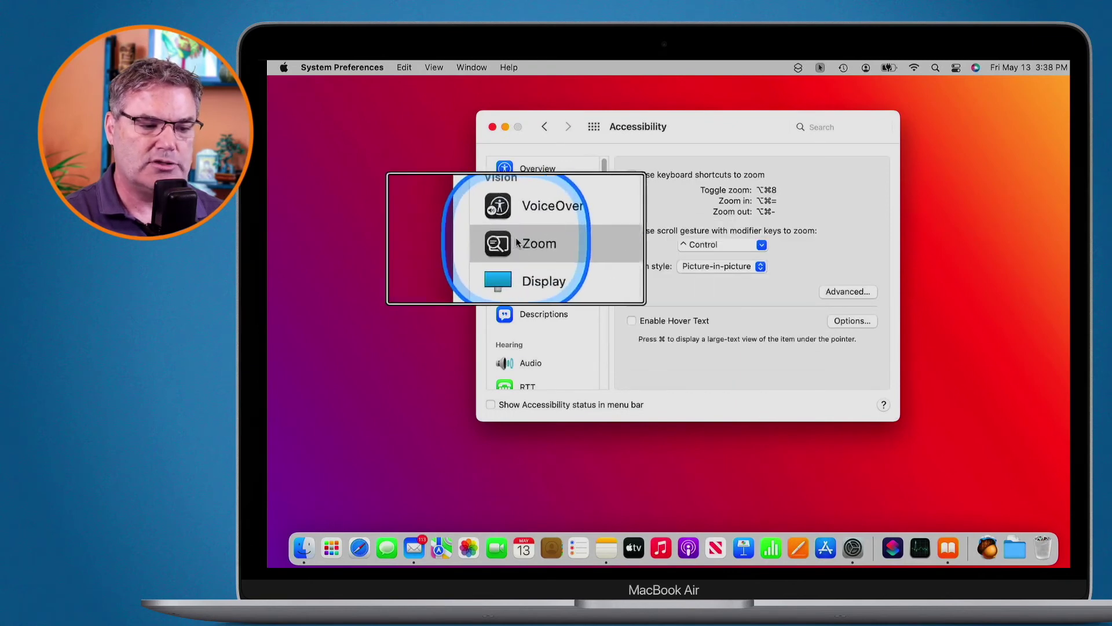
{"action": "scroll", "coordinate": [517, 242], "scroll_direction": "down", "scroll_amount": 5, "text": "ctrl"}
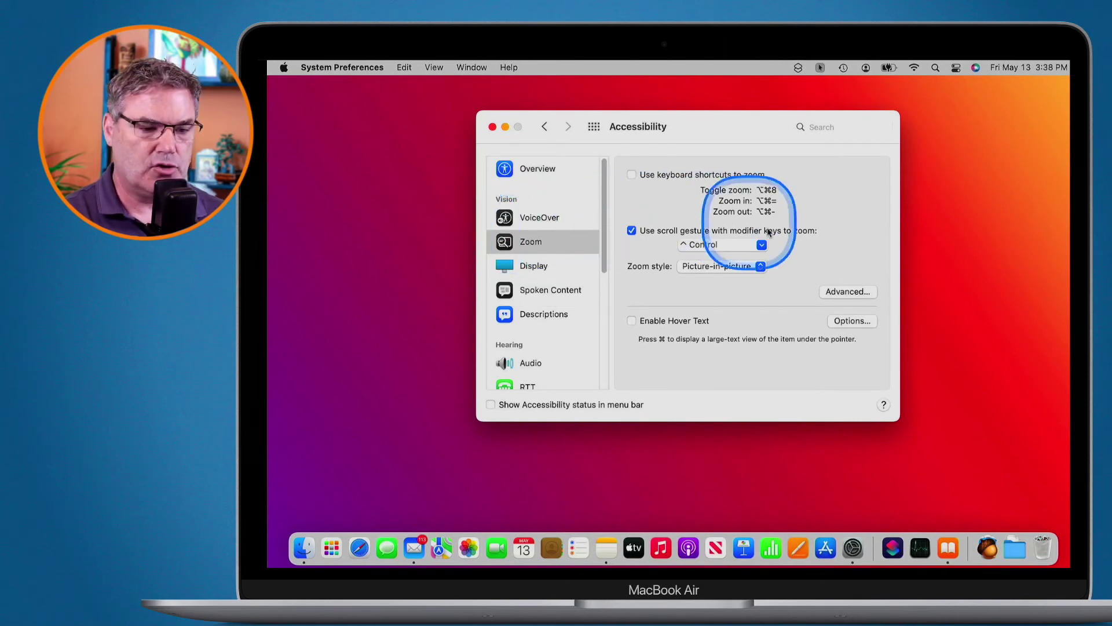
- Review the advanced zoom options for appearance and controls, and leave them without saving
{"action": "left_click", "coordinate": [843, 296]}
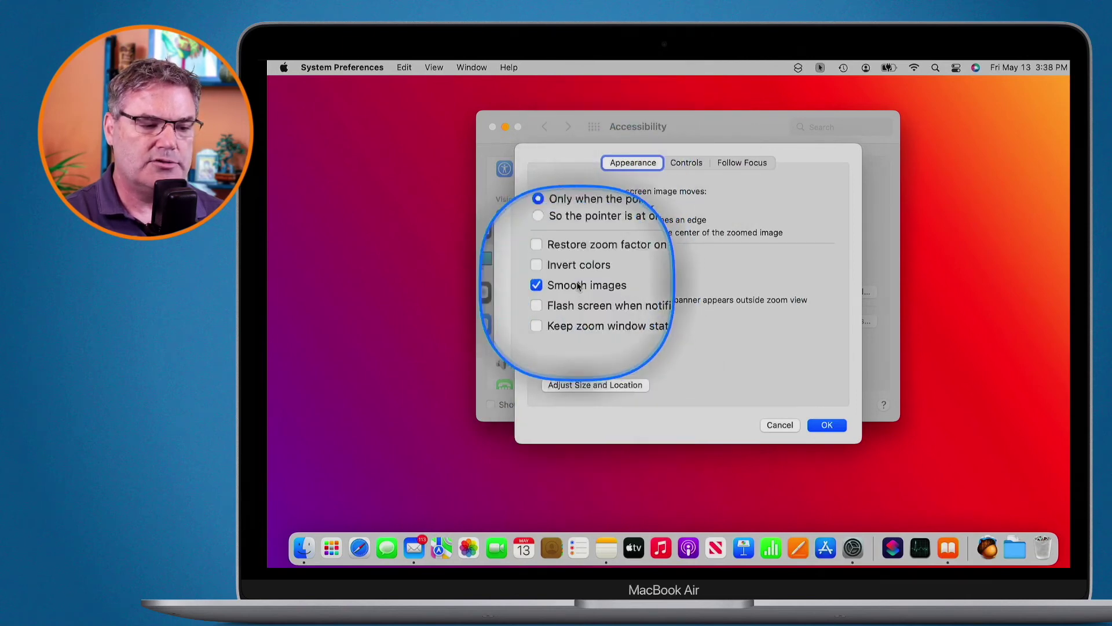
{"action": "left_click", "coordinate": [693, 163]}
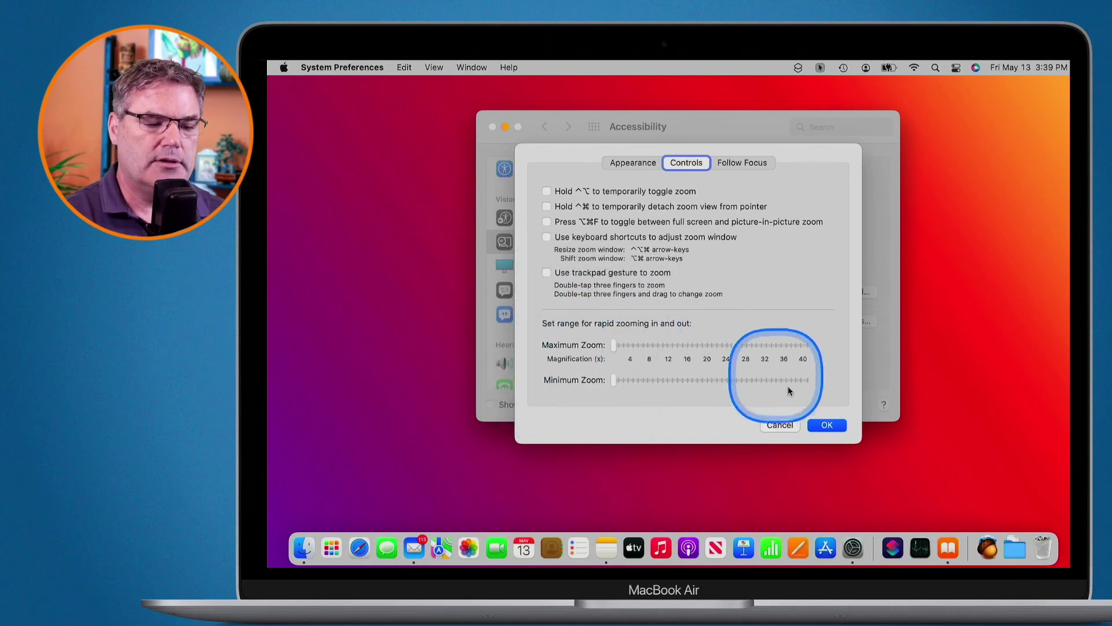
{"action": "left_click", "coordinate": [779, 425]}
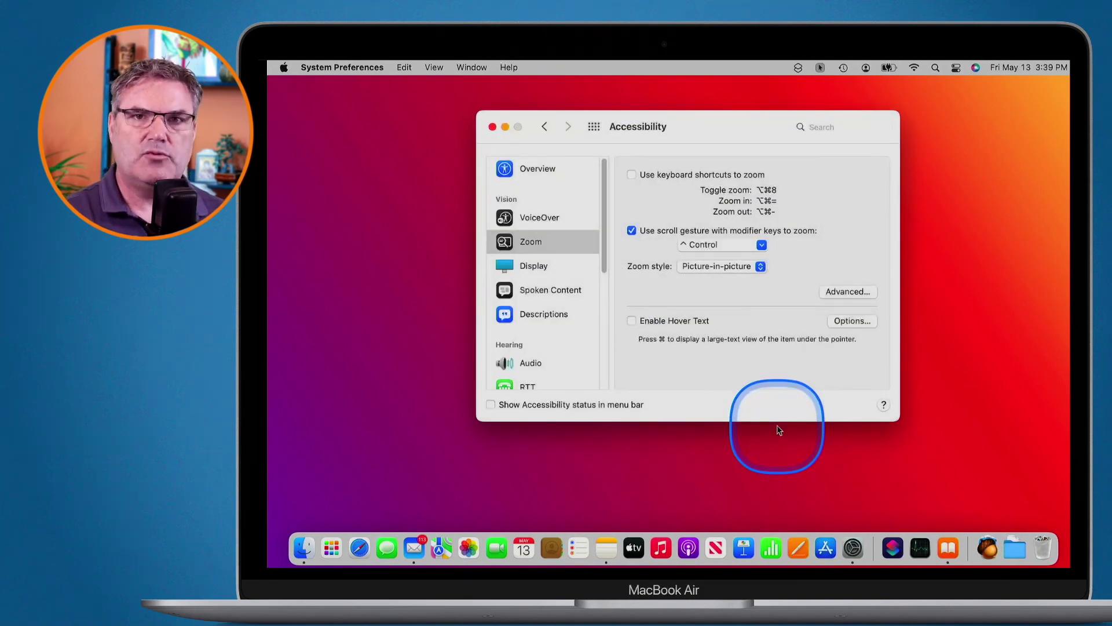
- Set the zoom style back to Full screen and test zooming in and out on a Finder window
{"action": "left_click", "coordinate": [712, 267]}
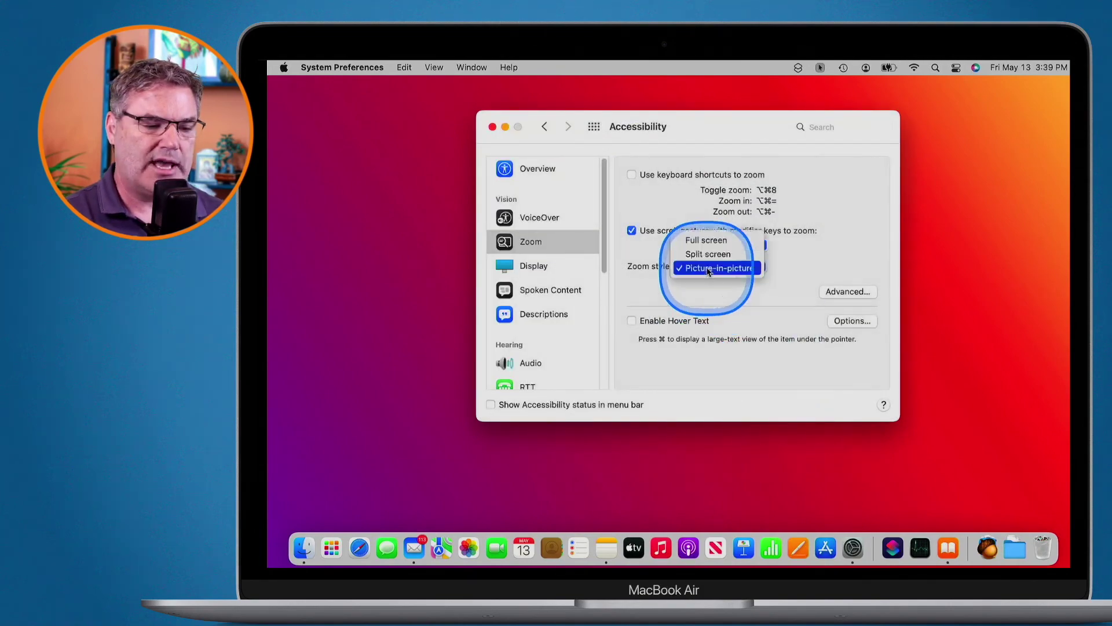
{"action": "left_click", "coordinate": [704, 241]}
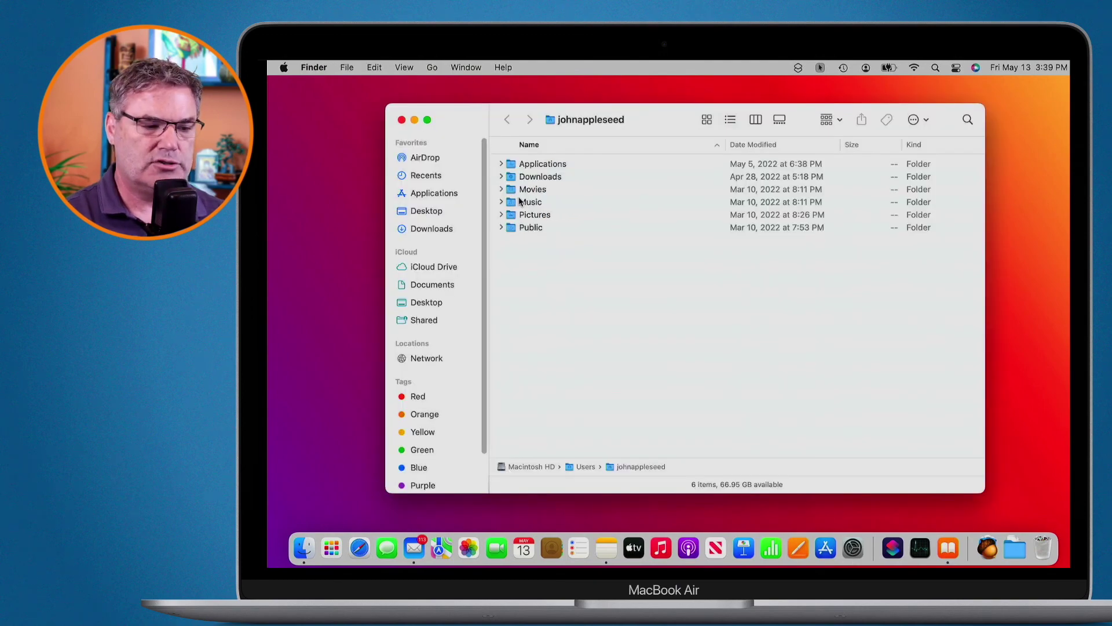
{"action": "scroll", "coordinate": [519, 200], "scroll_direction": "up", "scroll_amount": 5}
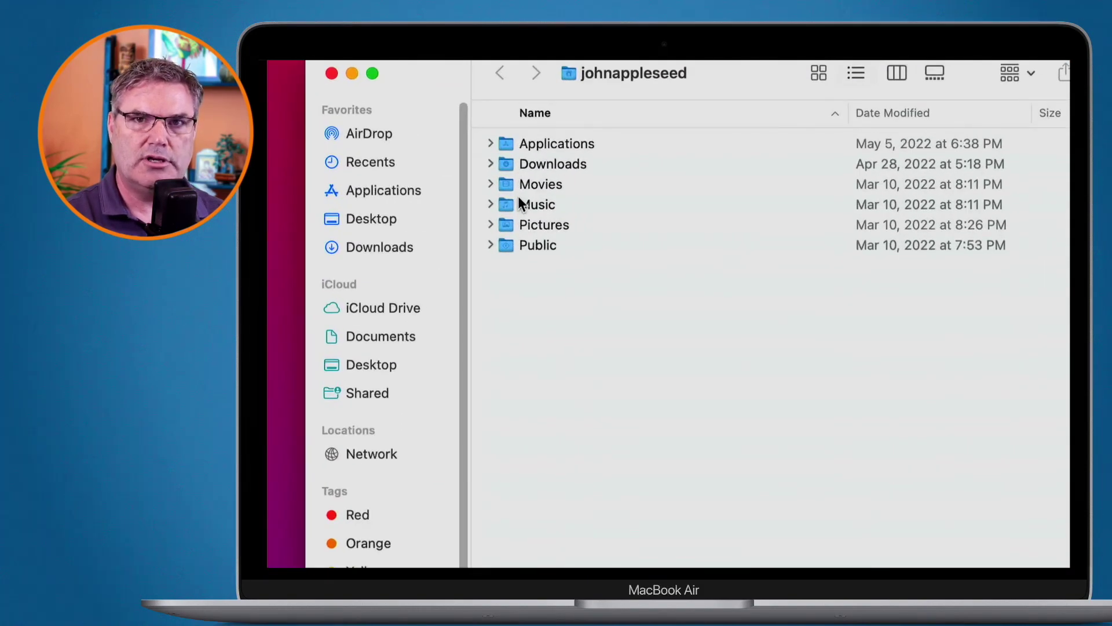
{"action": "scroll", "coordinate": [518, 196], "scroll_direction": "down", "scroll_amount": 5}
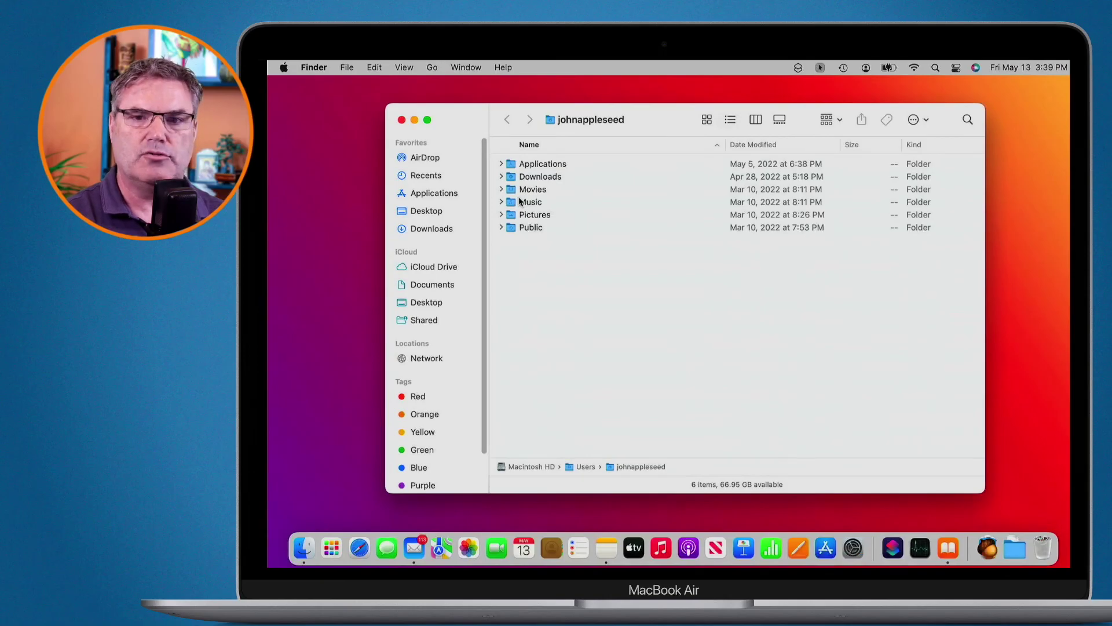